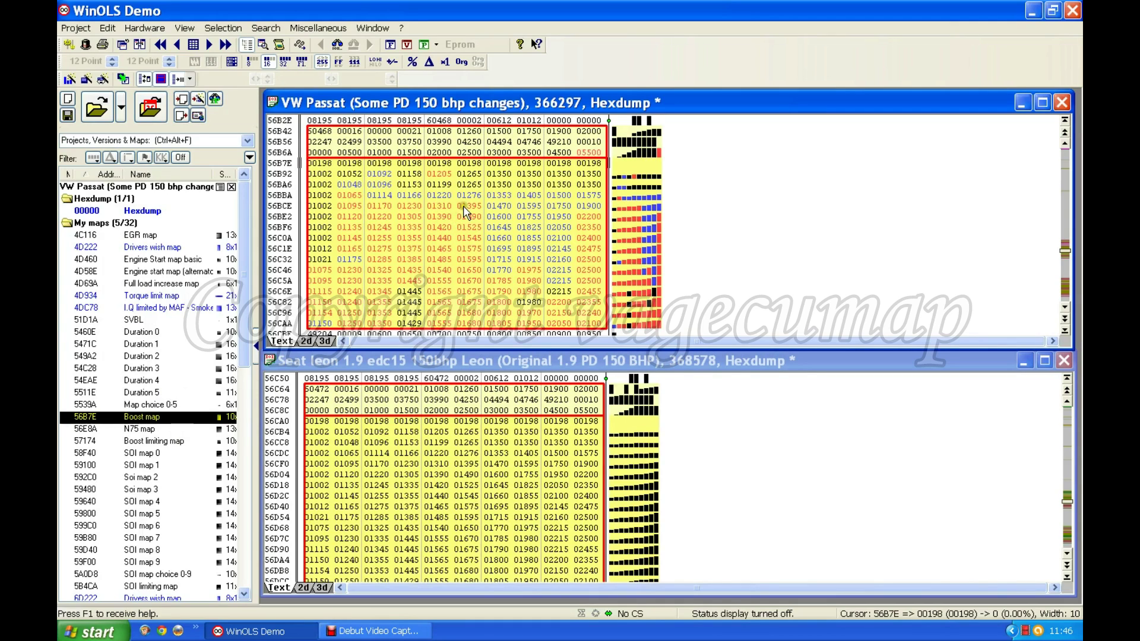
Show the SVBL map of the VW Passat project and the Seat Leon project for comparison.
{"action": "left_click", "coordinate": [135, 321]}
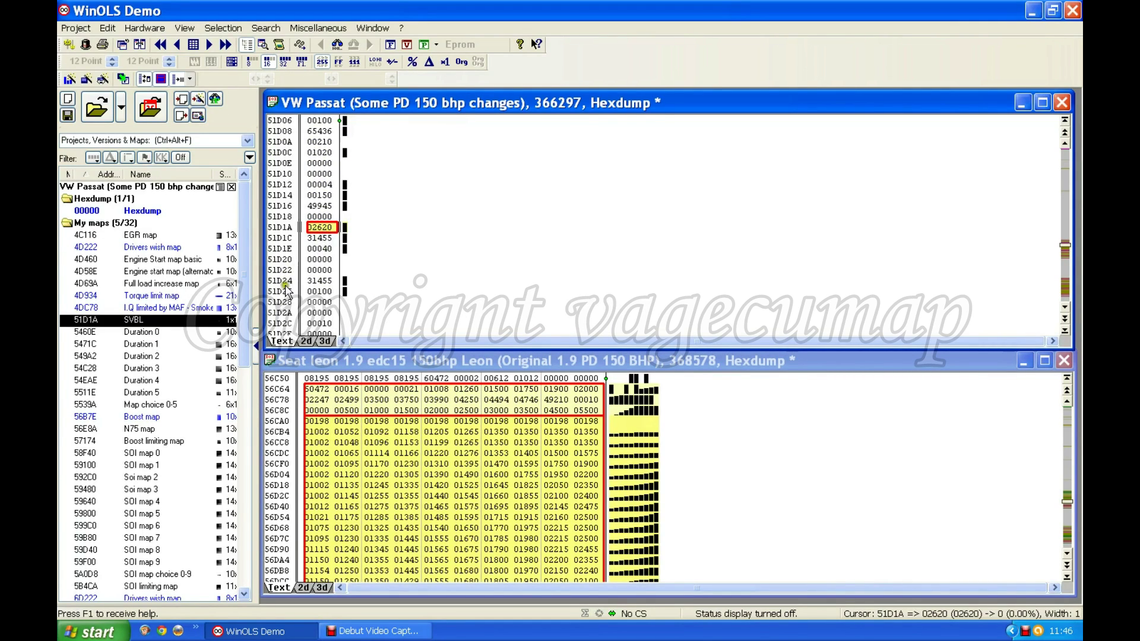
{"action": "left_click_drag", "start_coordinate": [247, 338], "coordinate": [219, 515]}
{"action": "left_click", "coordinate": [128, 380]}
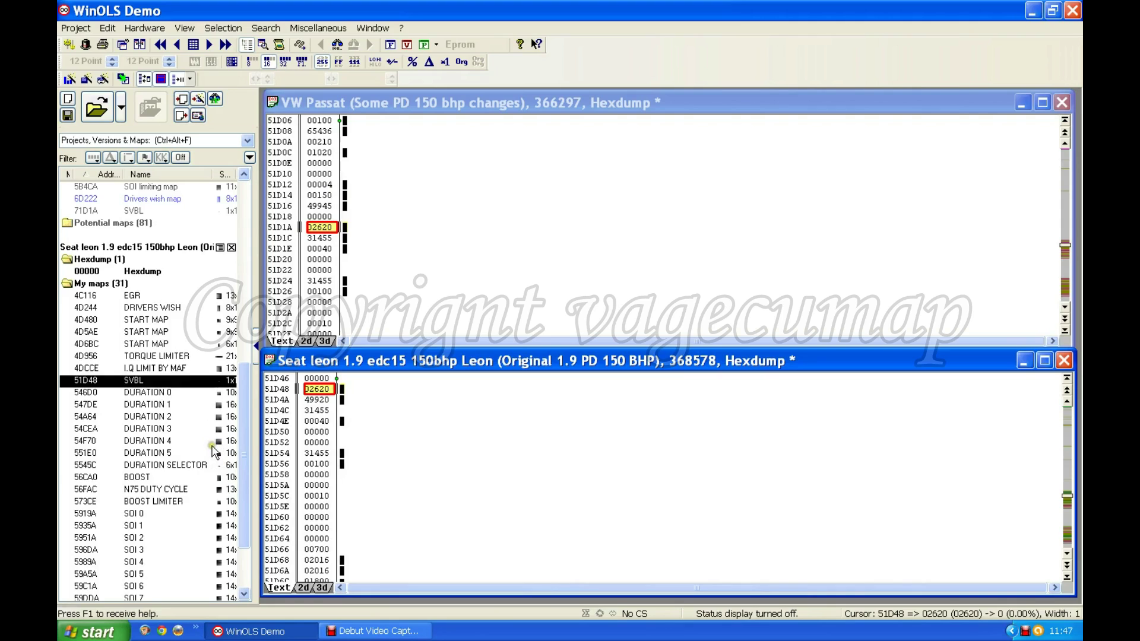
Show the boost limiter map of the Seat Leon project alongside the VW Passat's Boost limiting map.
{"action": "left_click", "coordinate": [170, 504]}
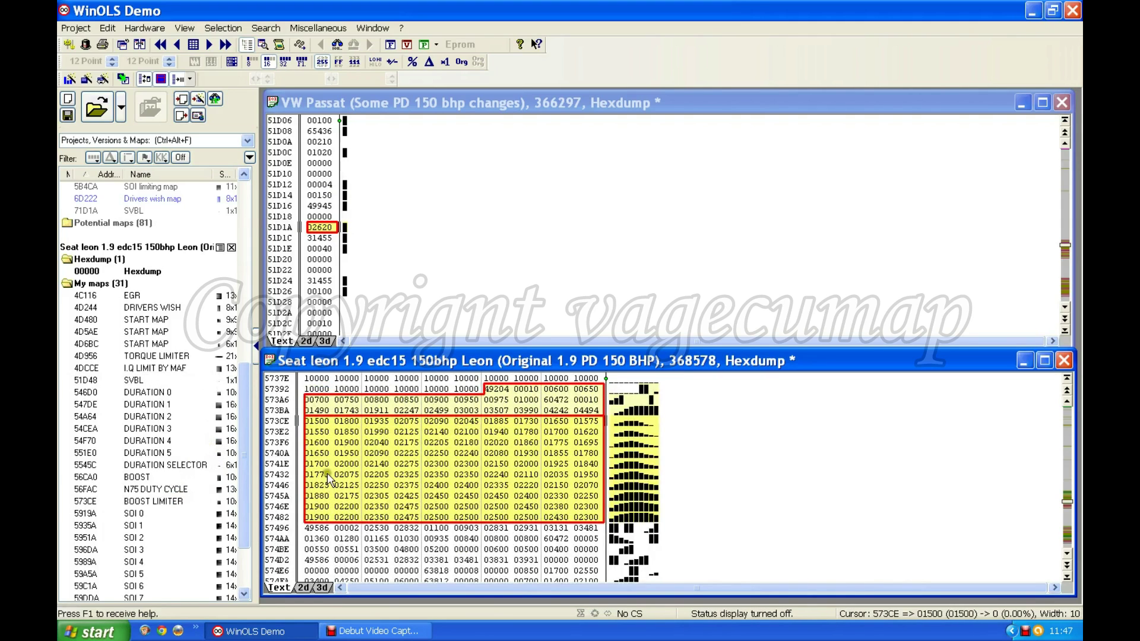
{"action": "left_click", "coordinate": [220, 246]}
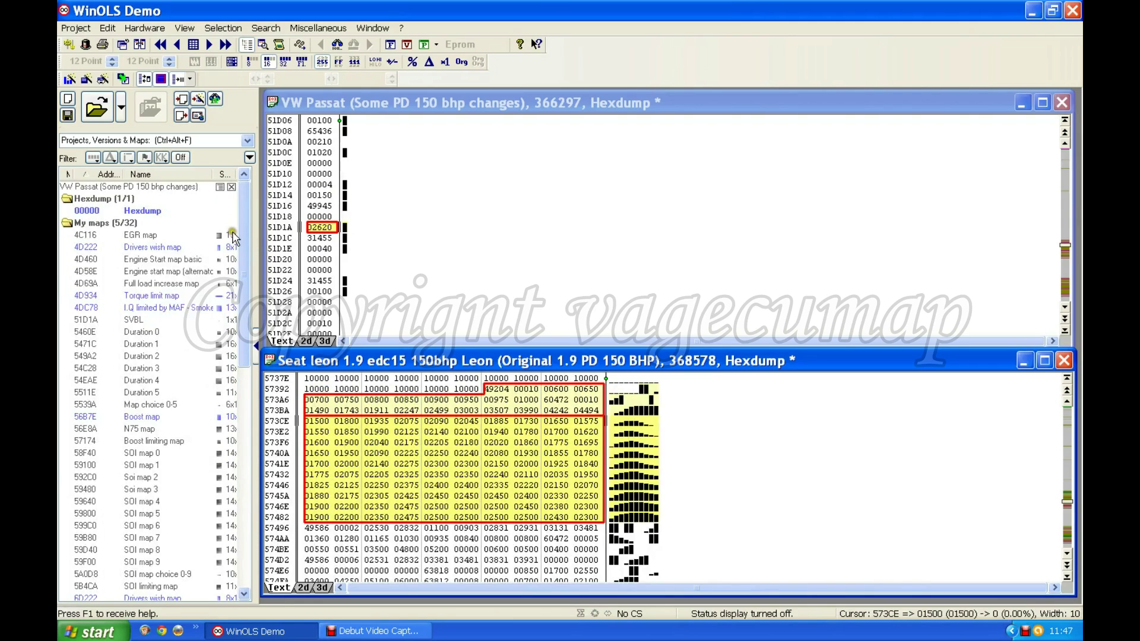
{"action": "left_click", "coordinate": [181, 442]}
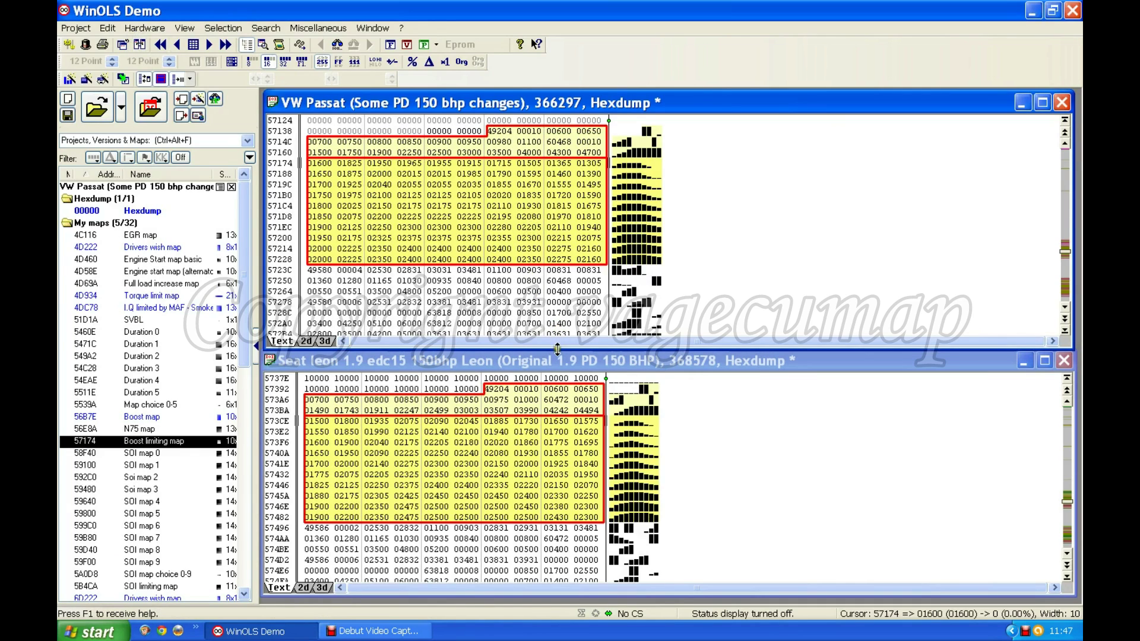
Copy the ten axis values 600 to 1000 of the Leon boost limiter over the matching axis of the Passat's Boost limiting map.
{"action": "left_click", "coordinate": [555, 393]}
{"action": "left_click_drag", "start_coordinate": [555, 392], "coordinate": [523, 401]}
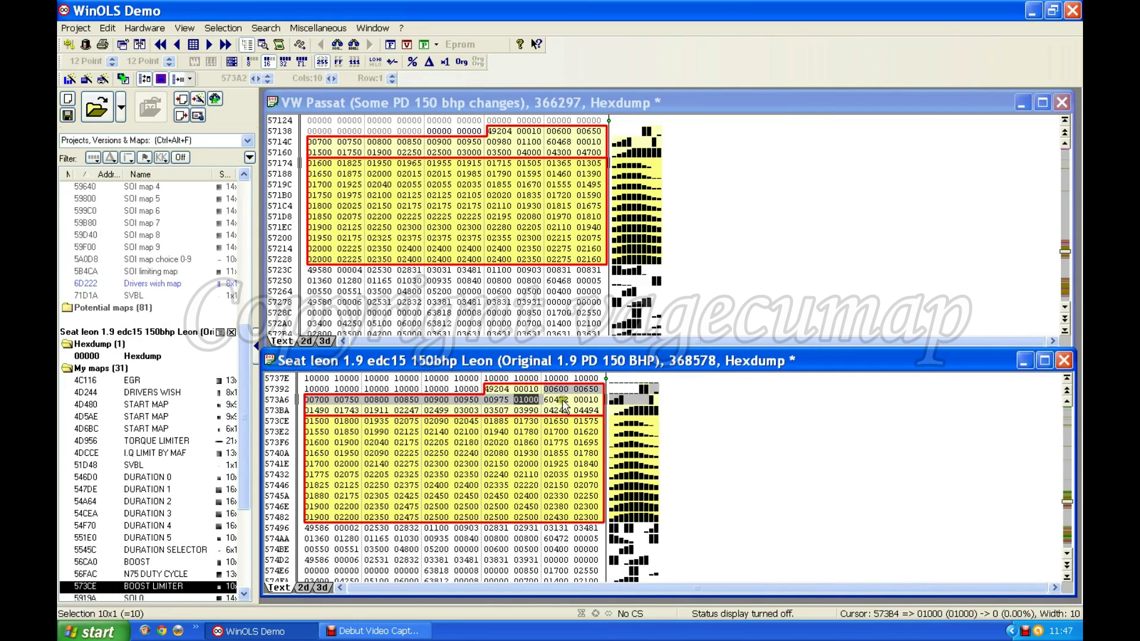
{"action": "right_click", "coordinate": [524, 396]}
{"action": "left_click", "coordinate": [554, 409]}
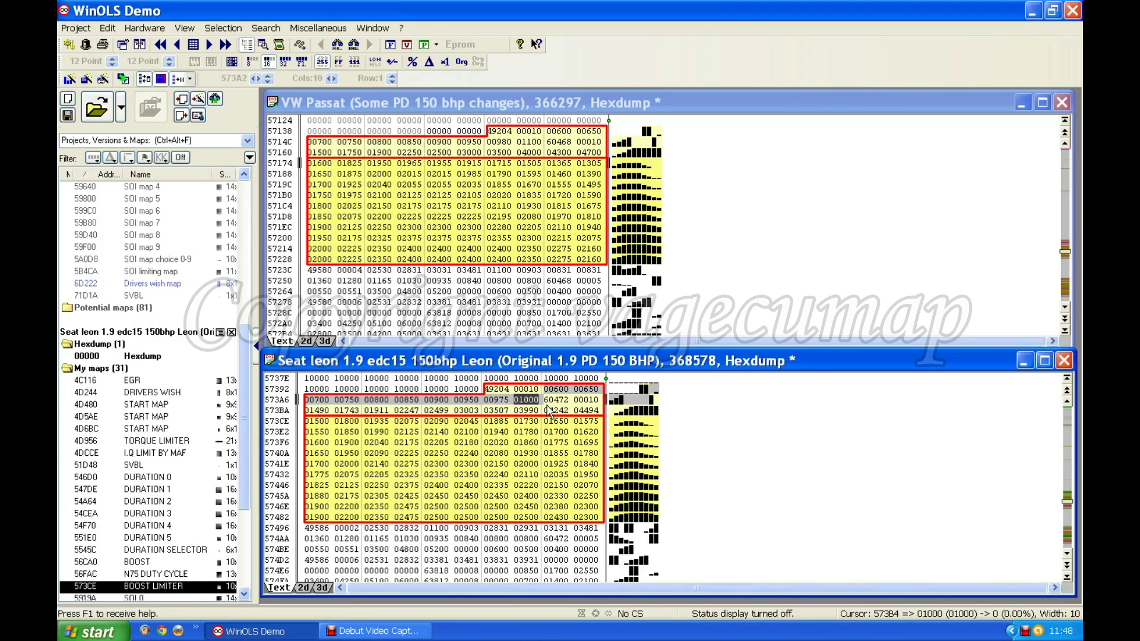
{"action": "left_click", "coordinate": [547, 406]}
{"action": "left_click", "coordinate": [559, 131]}
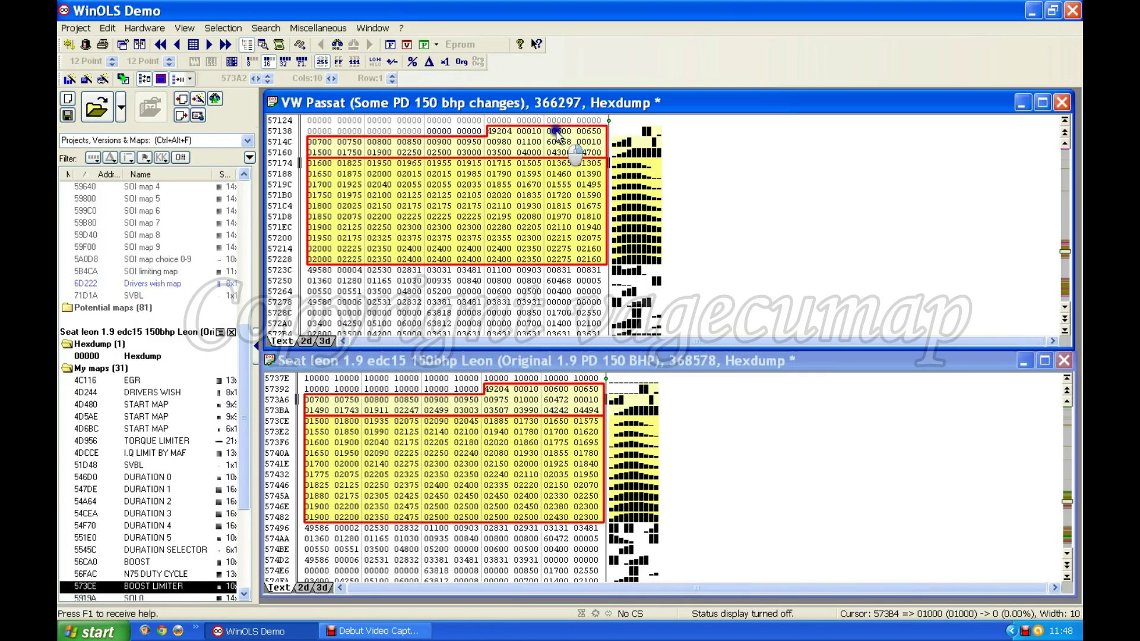
{"action": "right_click", "coordinate": [558, 131]}
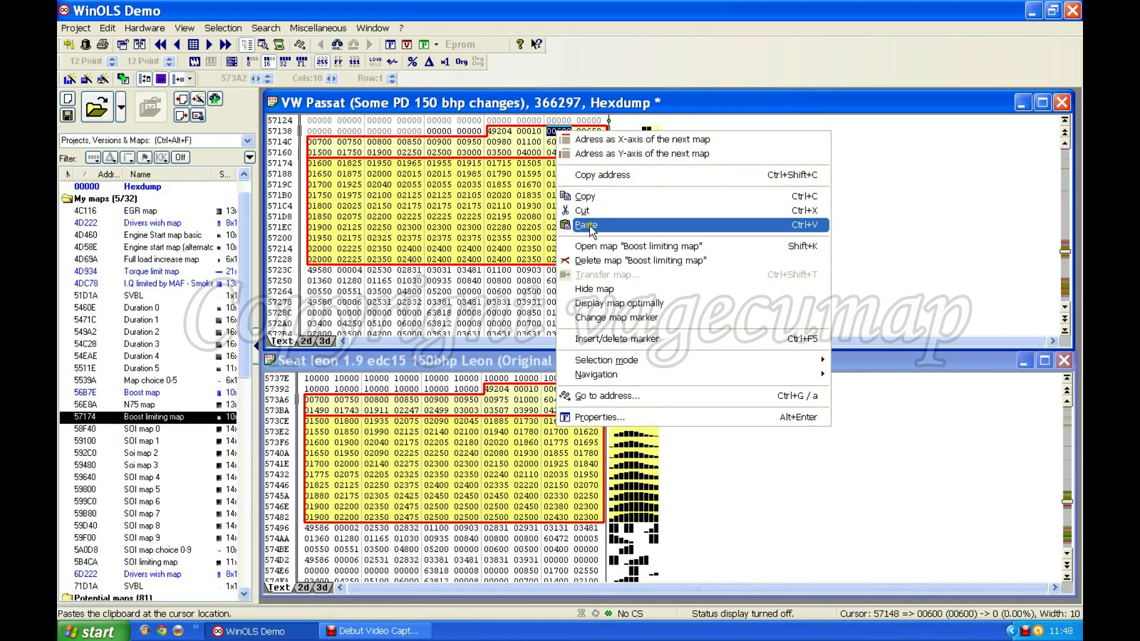
{"action": "left_click", "coordinate": [570, 225]}
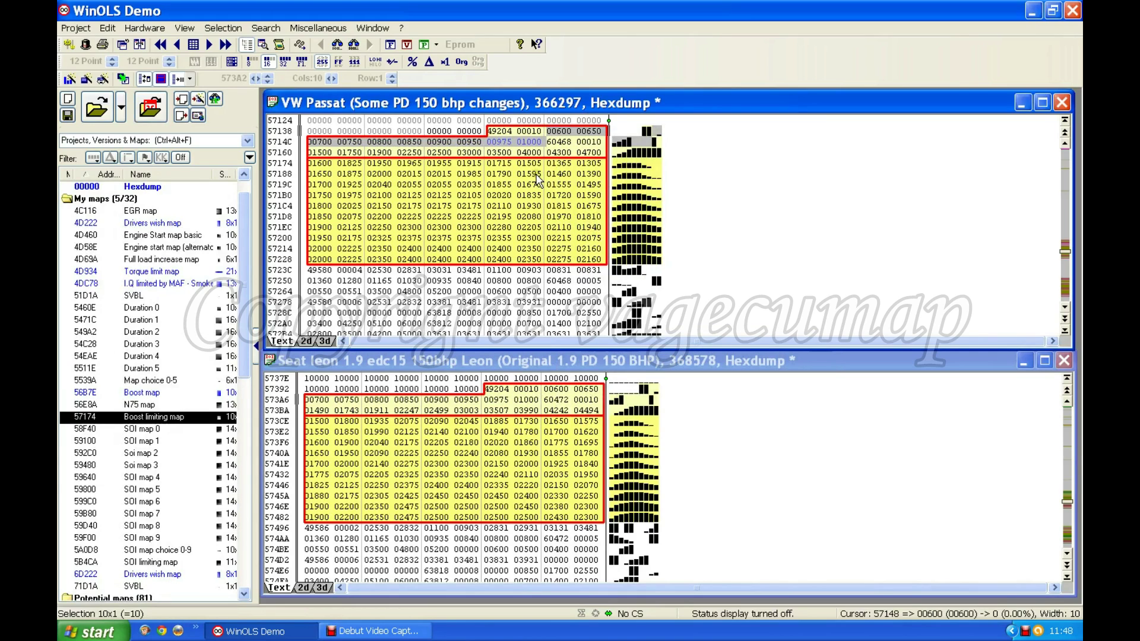
{"action": "left_click", "coordinate": [520, 161]}
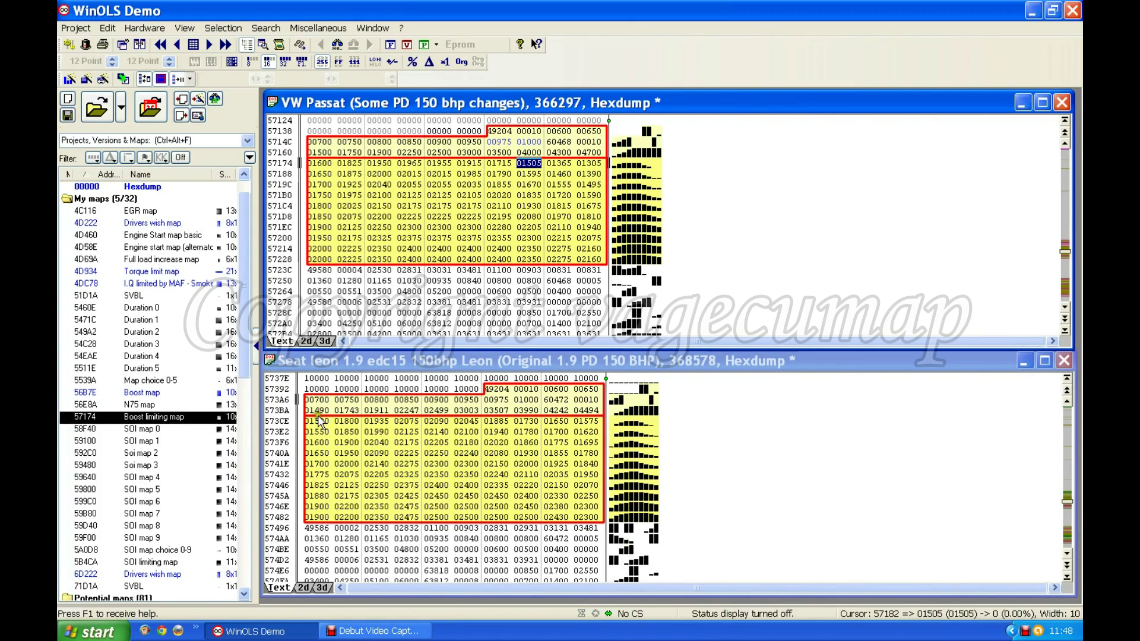
Copy the Leon boost limiter's axis row, 1490 to 4494, over the matching axis row of the Passat's Boost limiting map.
{"action": "left_click_drag", "start_coordinate": [316, 414], "coordinate": [582, 412]}
{"action": "right_click", "coordinate": [582, 412]}
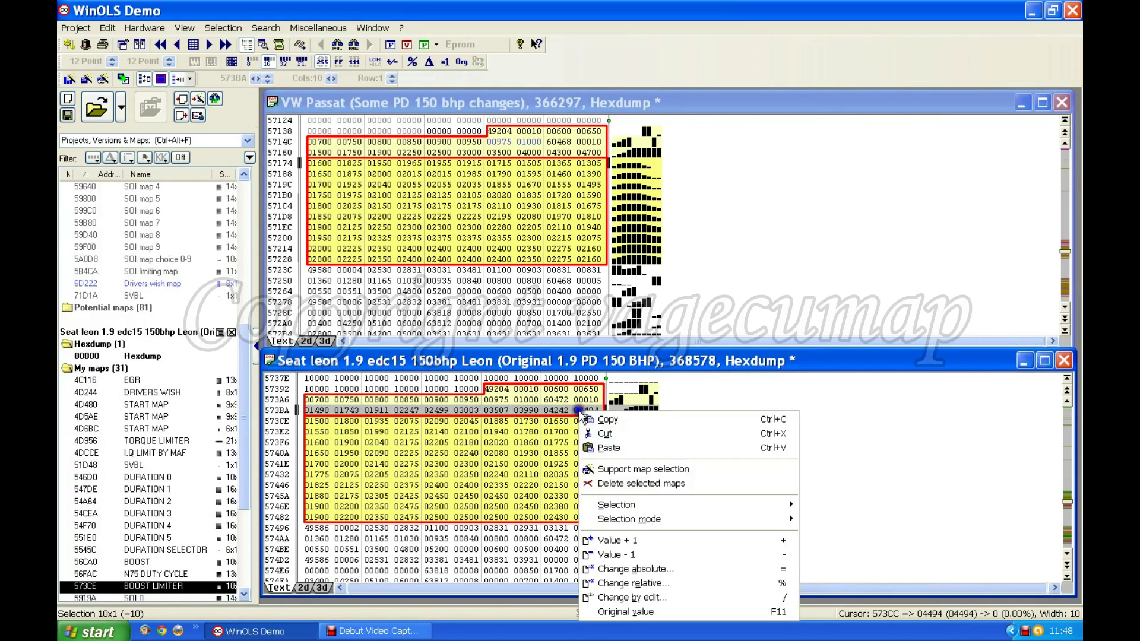
{"action": "left_click", "coordinate": [600, 434]}
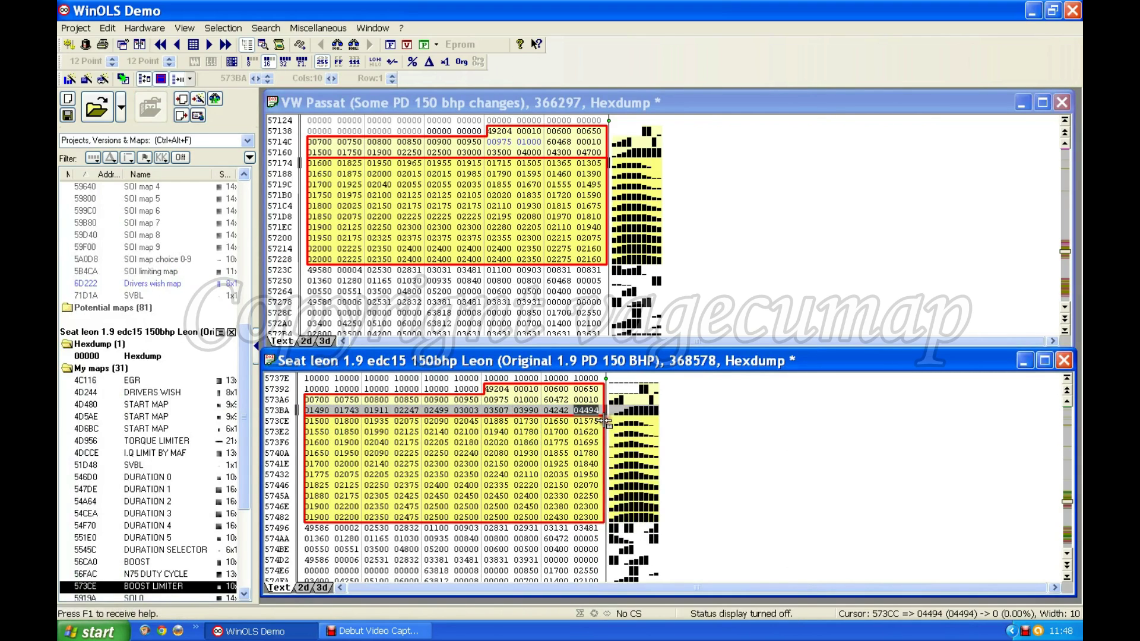
{"action": "key", "text": "Escape"}
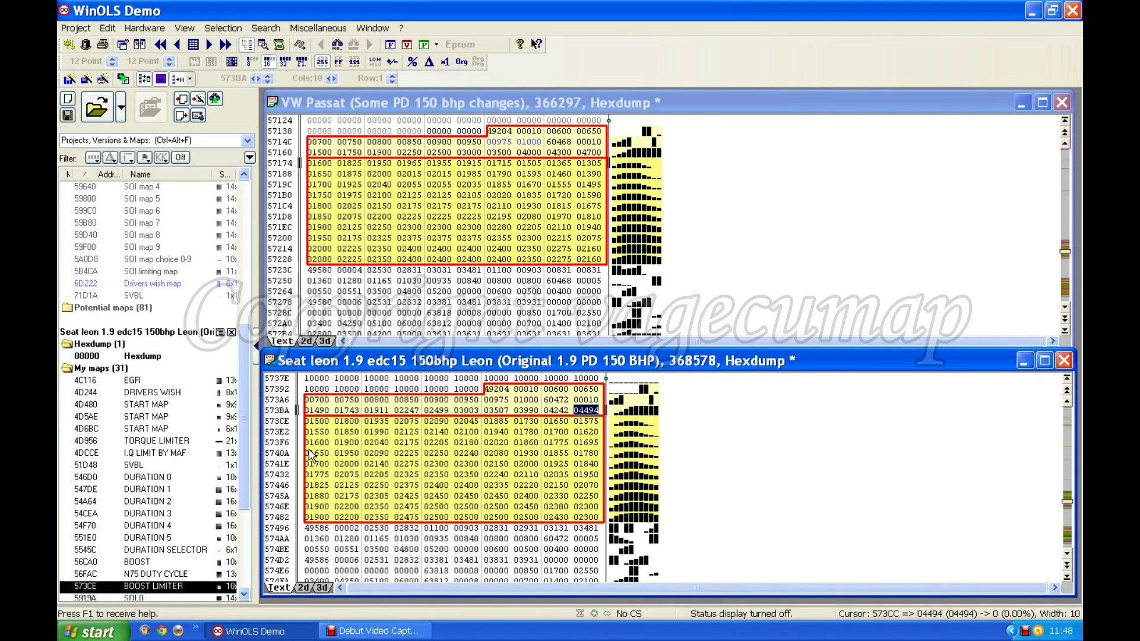
{"action": "left_click", "coordinate": [320, 152]}
{"action": "right_click", "coordinate": [322, 152]}
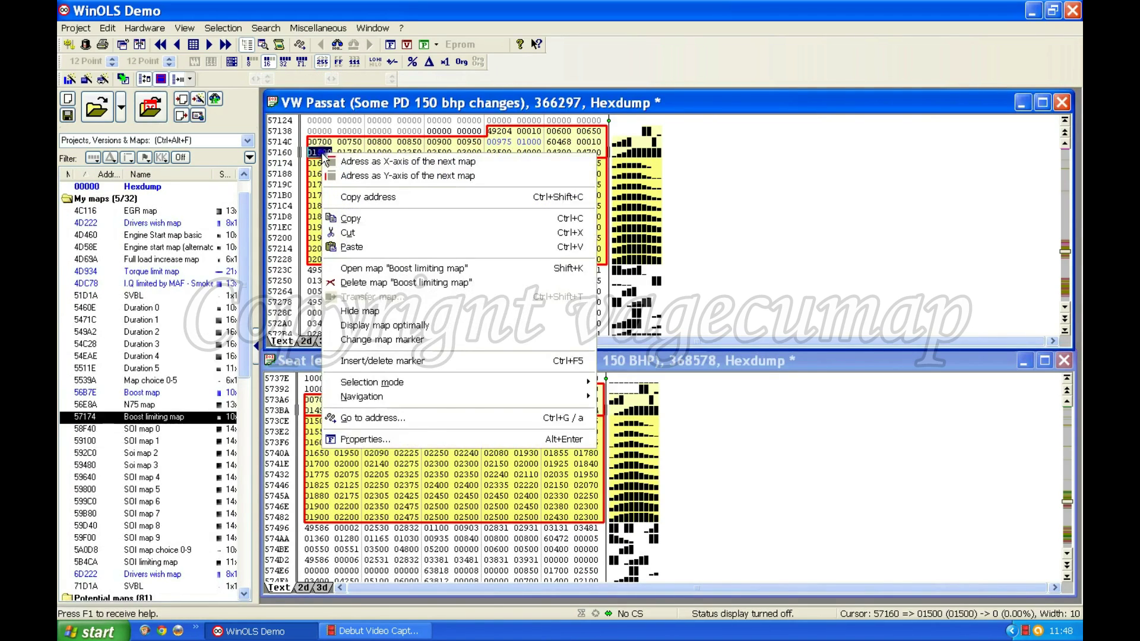
{"action": "left_click", "coordinate": [352, 249]}
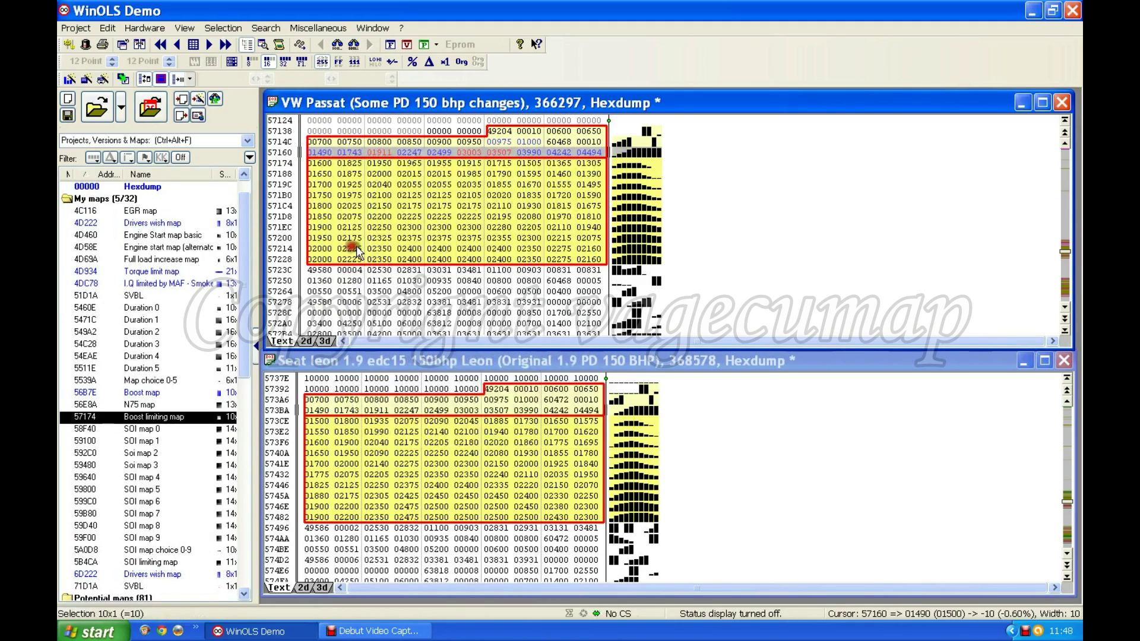
{"action": "left_click", "coordinate": [367, 219]}
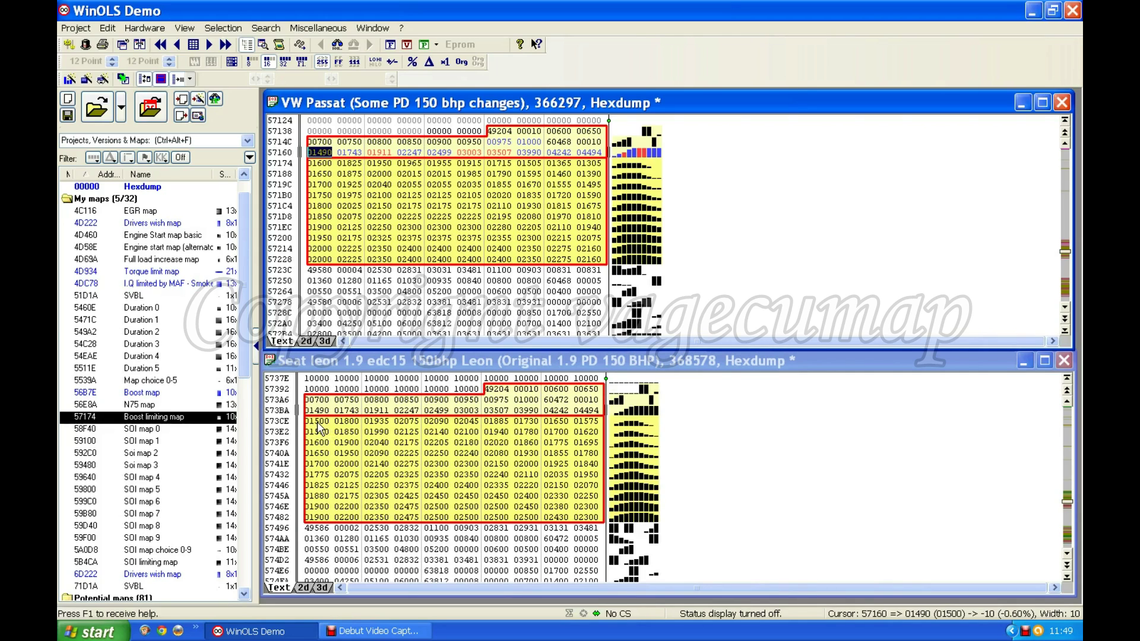
Replace the 10x10 value block of the Passat's Boost limiting map with the copied values of the Leon boost limiter.
{"action": "left_click_drag", "start_coordinate": [317, 421], "coordinate": [586, 523]}
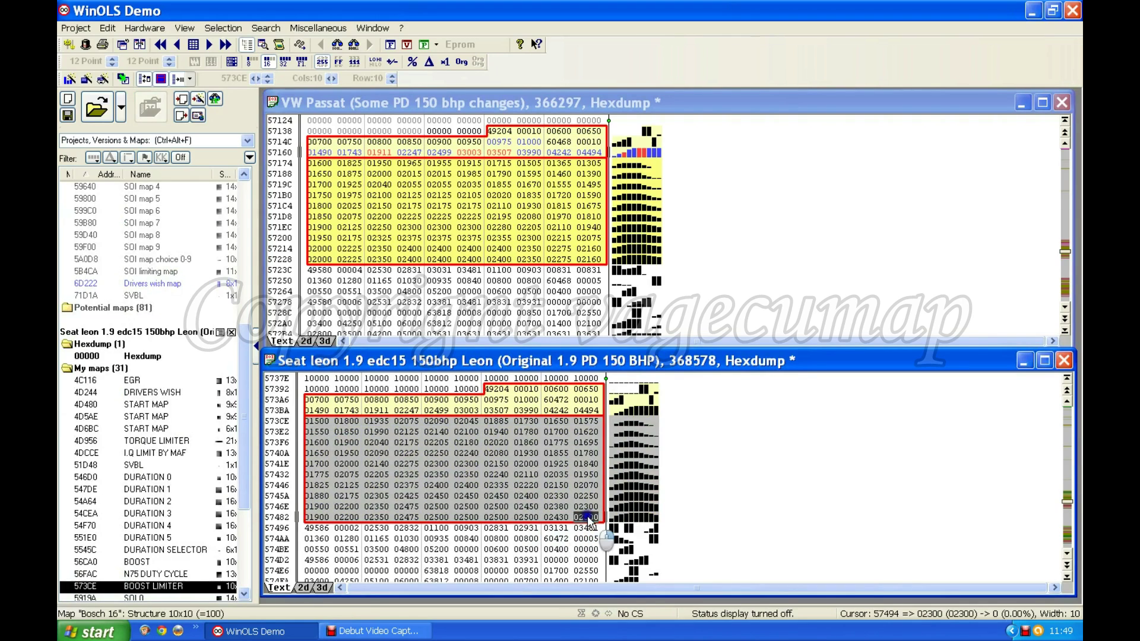
{"action": "right_click", "coordinate": [587, 518]}
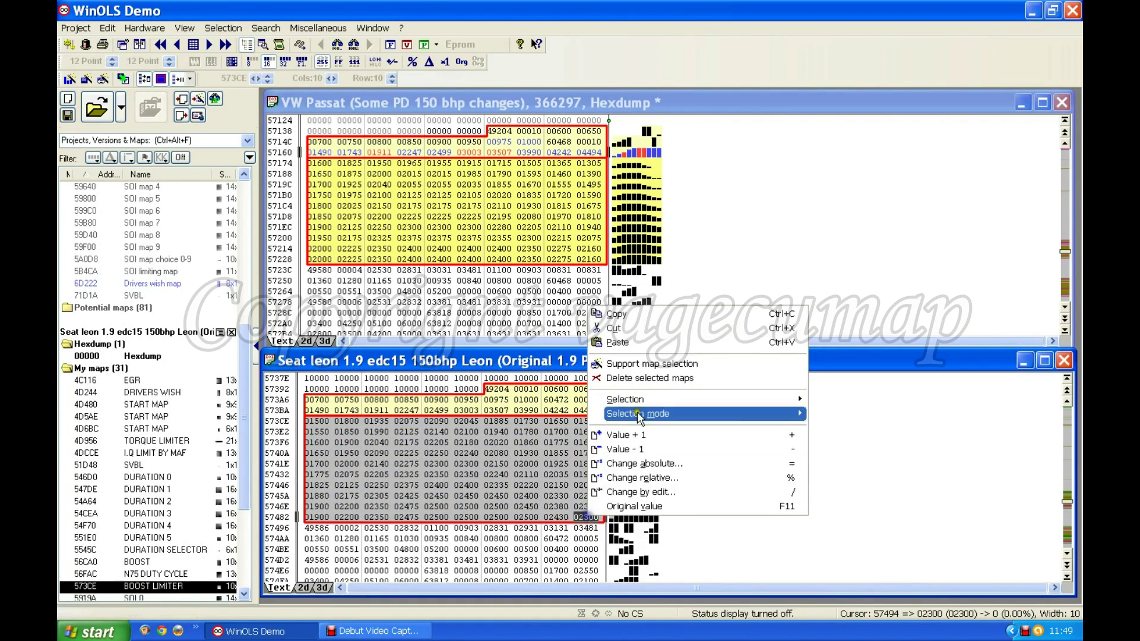
{"action": "left_click", "coordinate": [617, 314]}
{"action": "key", "text": "Escape"}
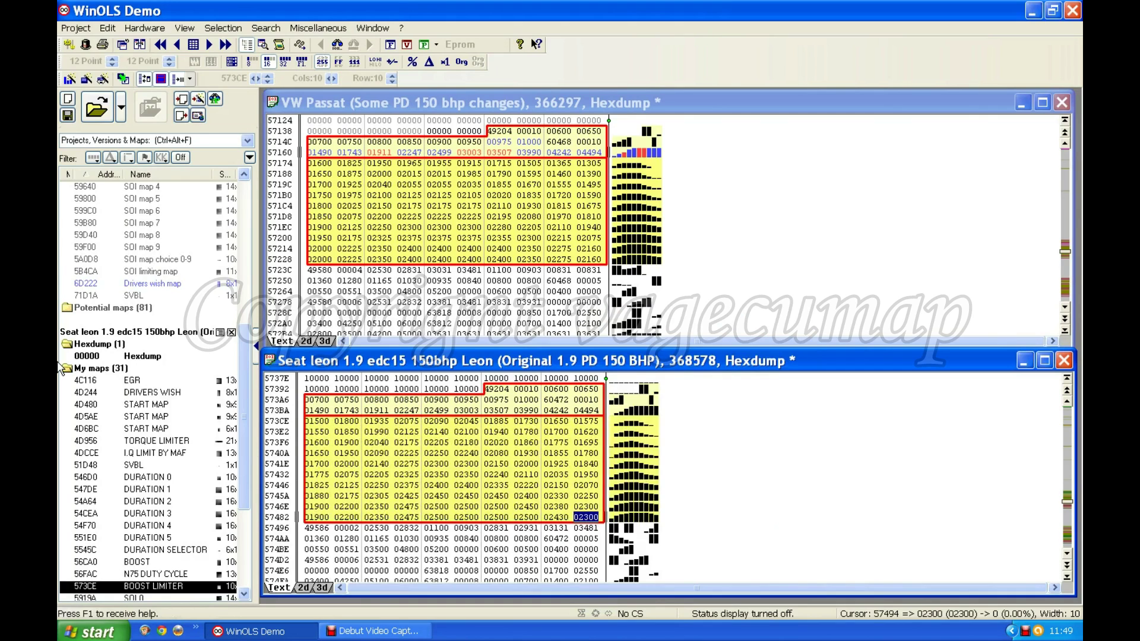
{"action": "left_click", "coordinate": [320, 164]}
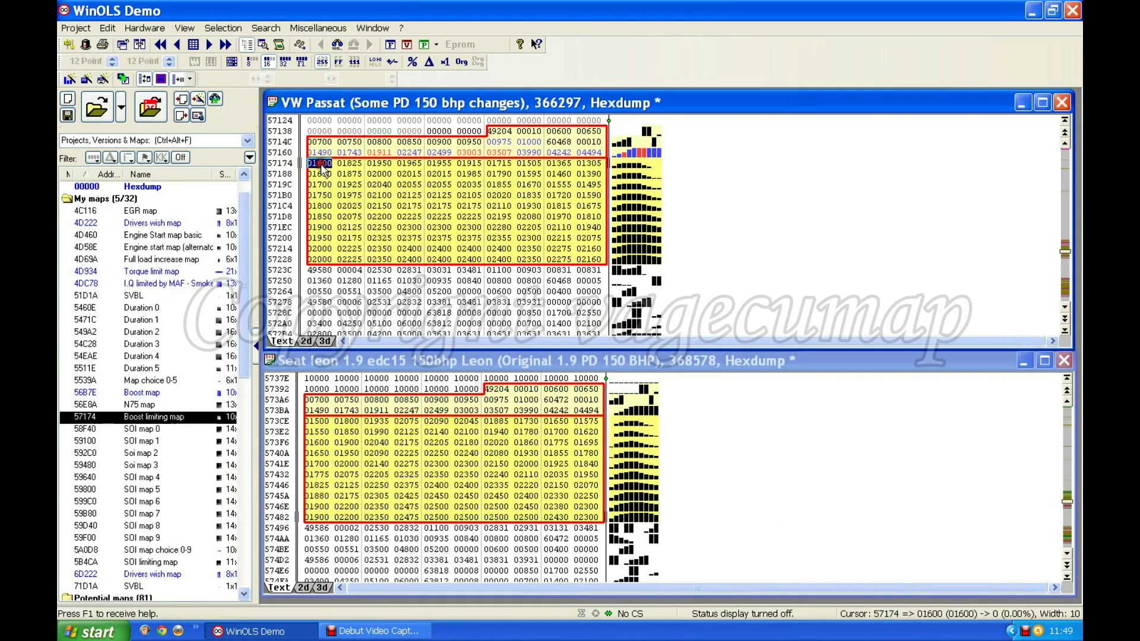
{"action": "right_click", "coordinate": [321, 166]}
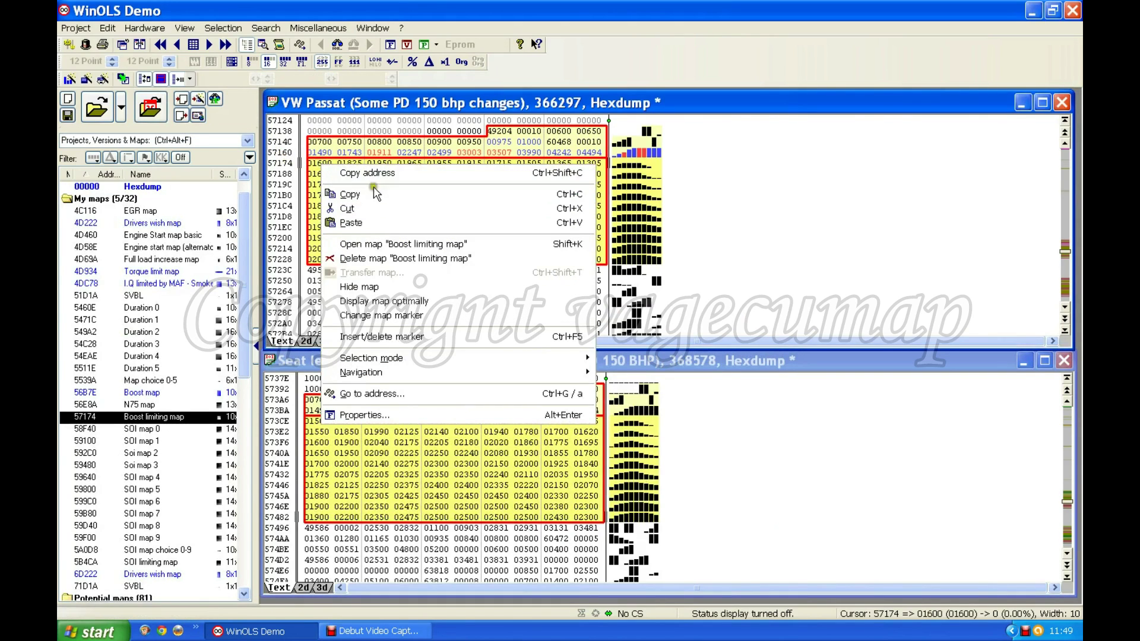
{"action": "left_click", "coordinate": [351, 224]}
{"action": "left_click", "coordinate": [501, 228]}
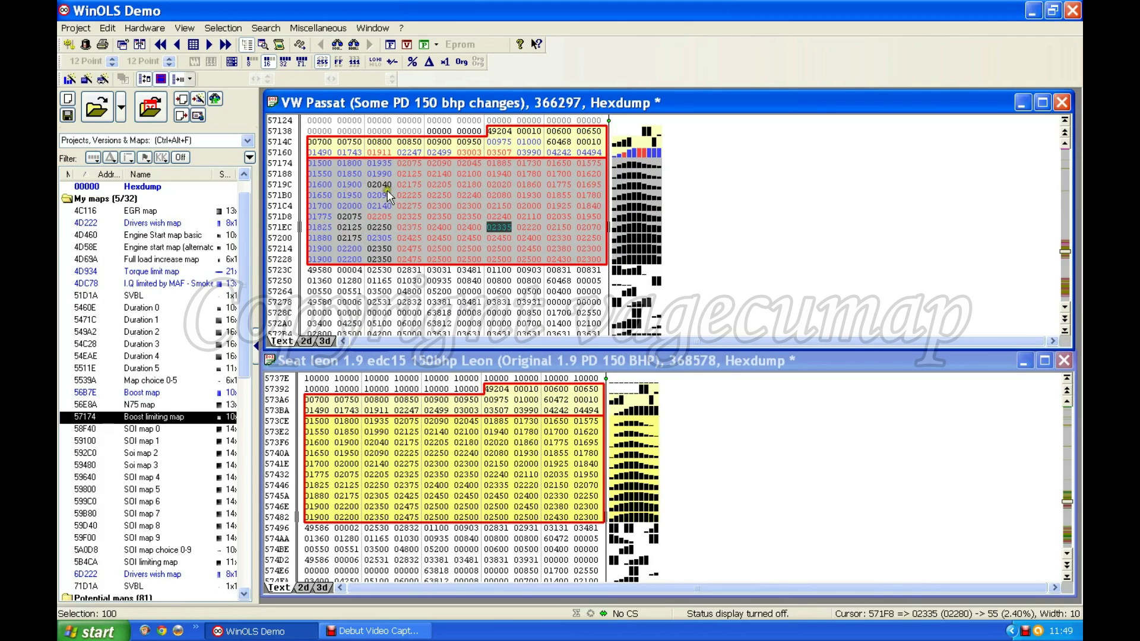
{"action": "key", "text": "Escape"}
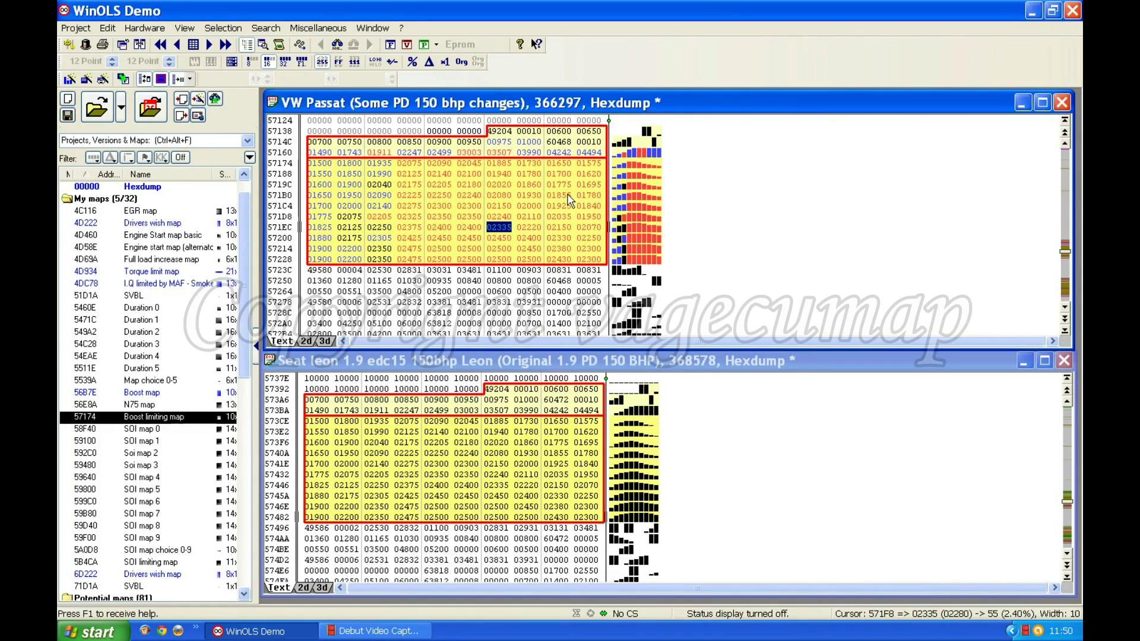
Save the VW Passat project without creating a new version.
{"action": "left_click", "coordinate": [69, 116]}
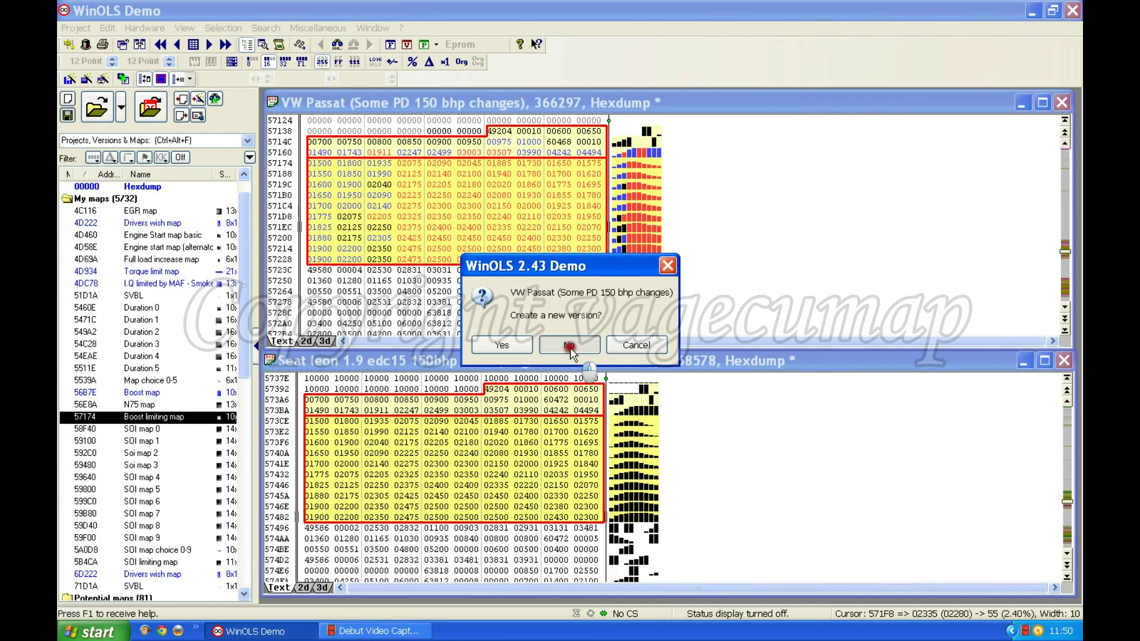
{"action": "left_click", "coordinate": [570, 348]}
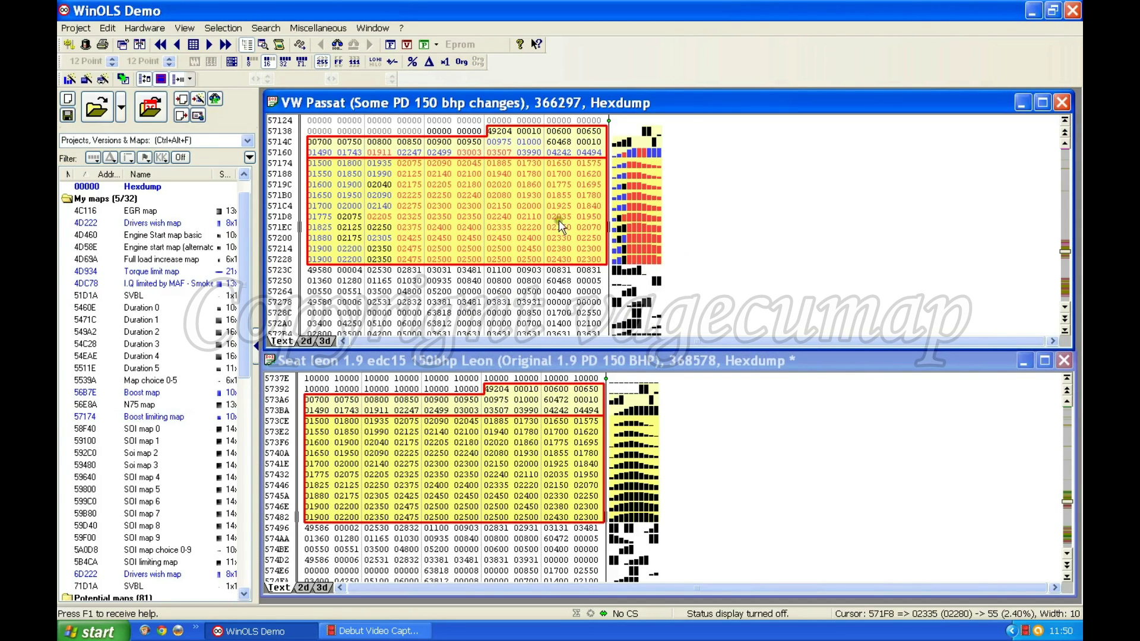